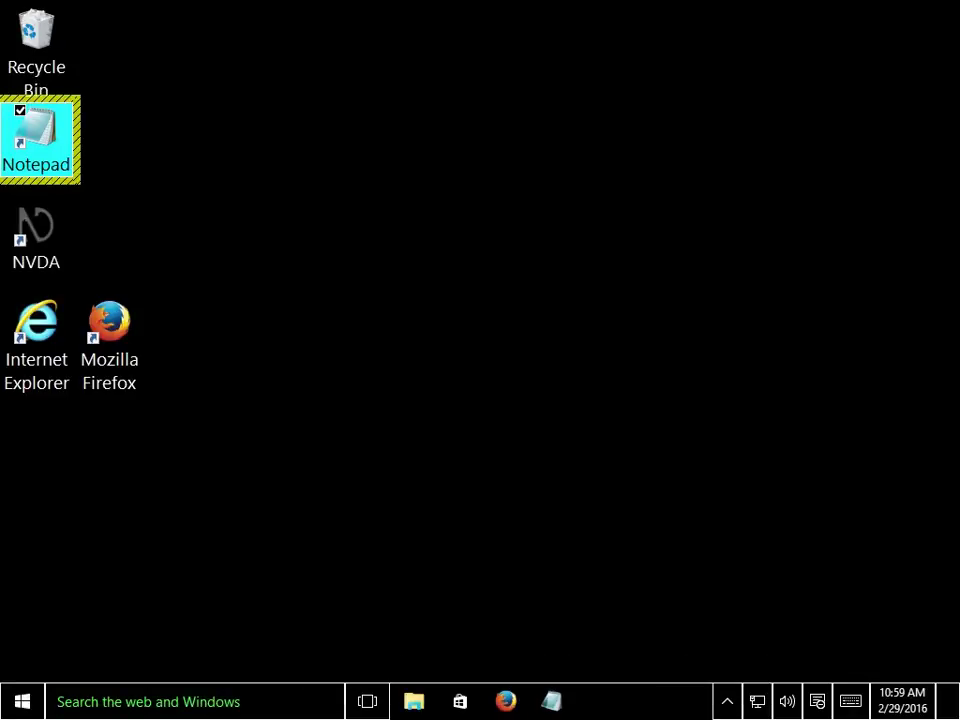
Step: Review the computer's Restart, Shut down and Sleep power options from Start, leaving them without choosing one
key(super)
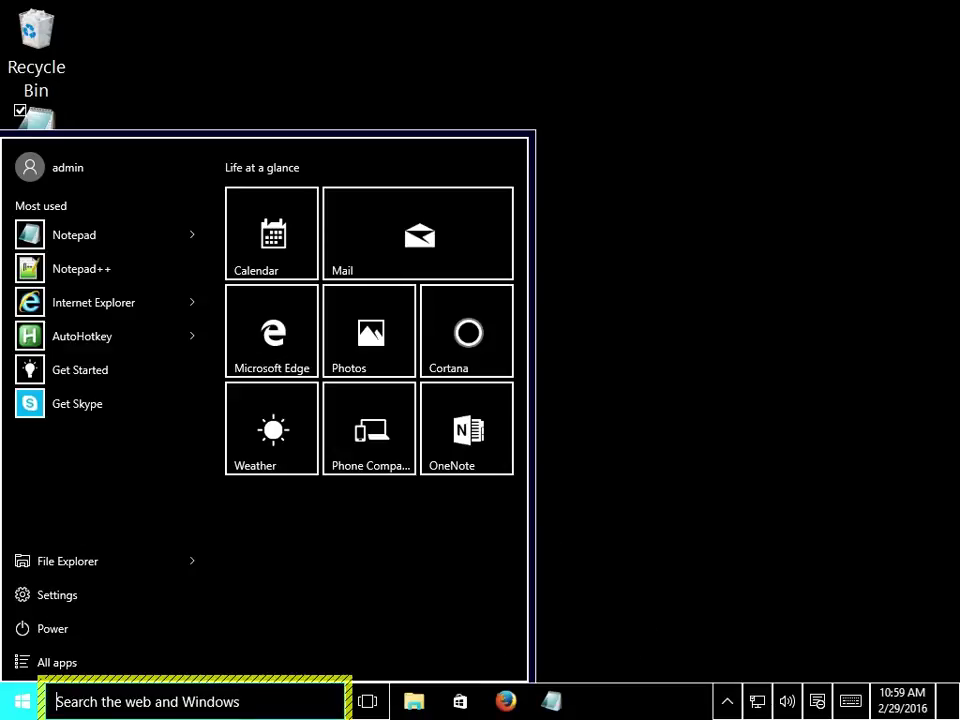
key(Escape)
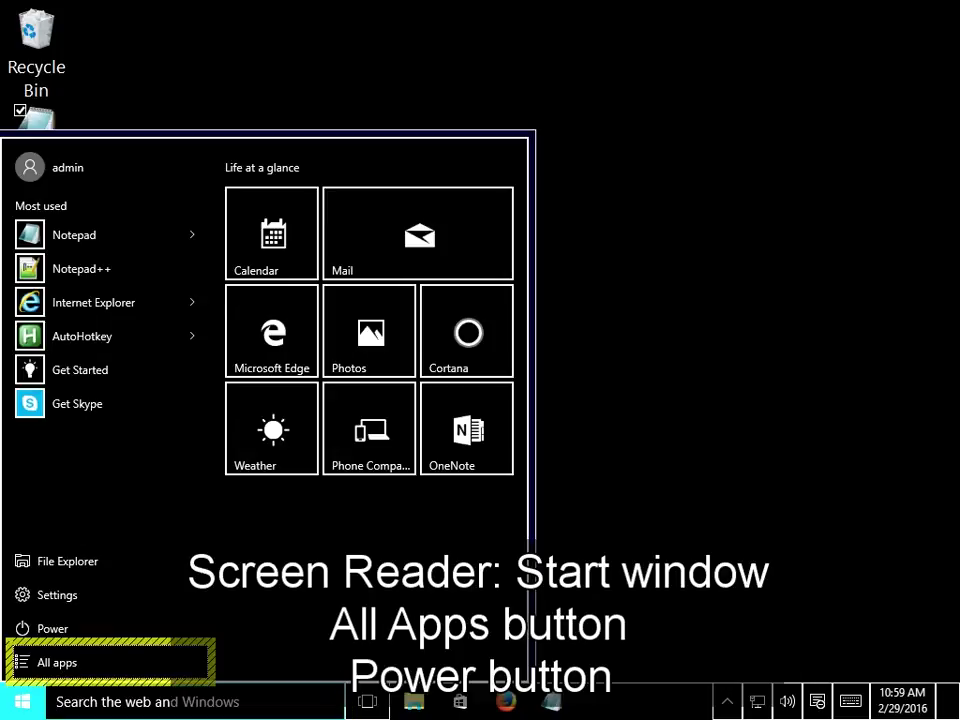
key(Up)
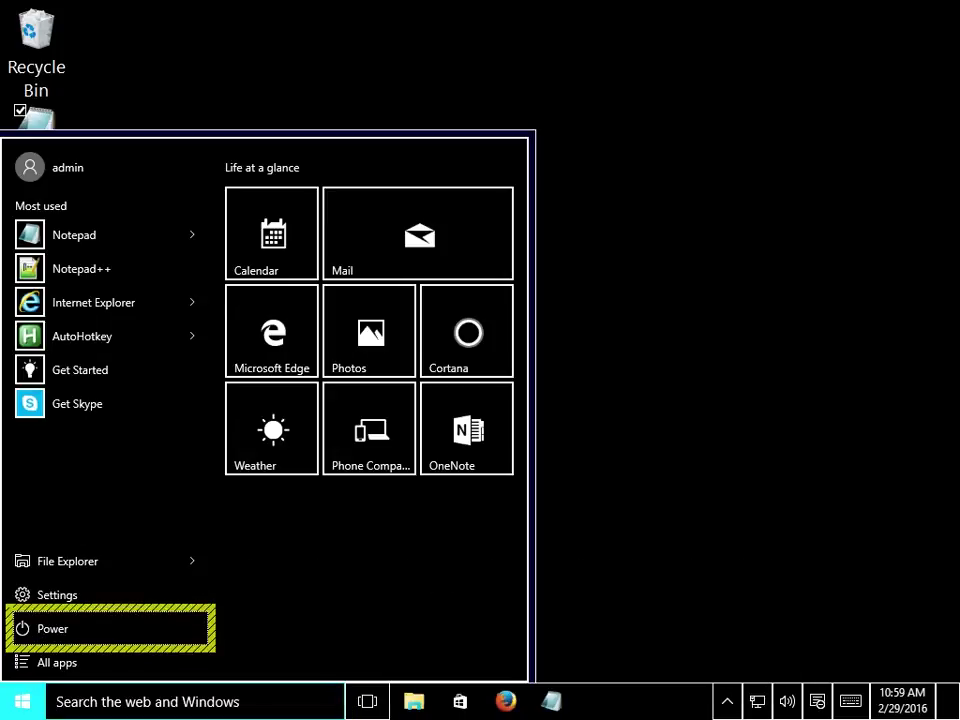
key(Return)
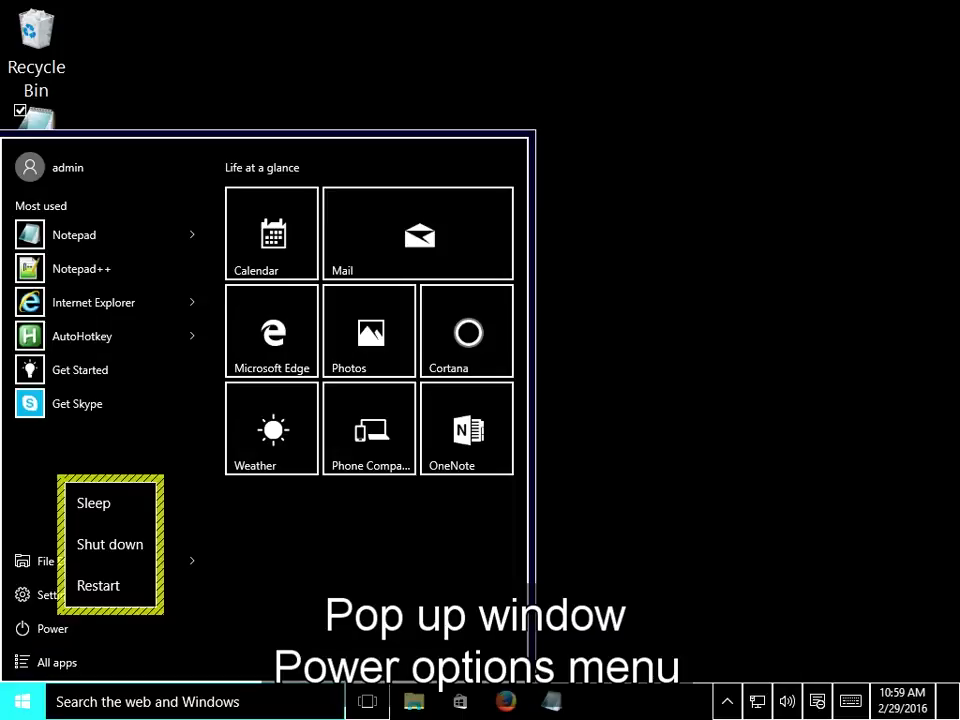
key(Up)
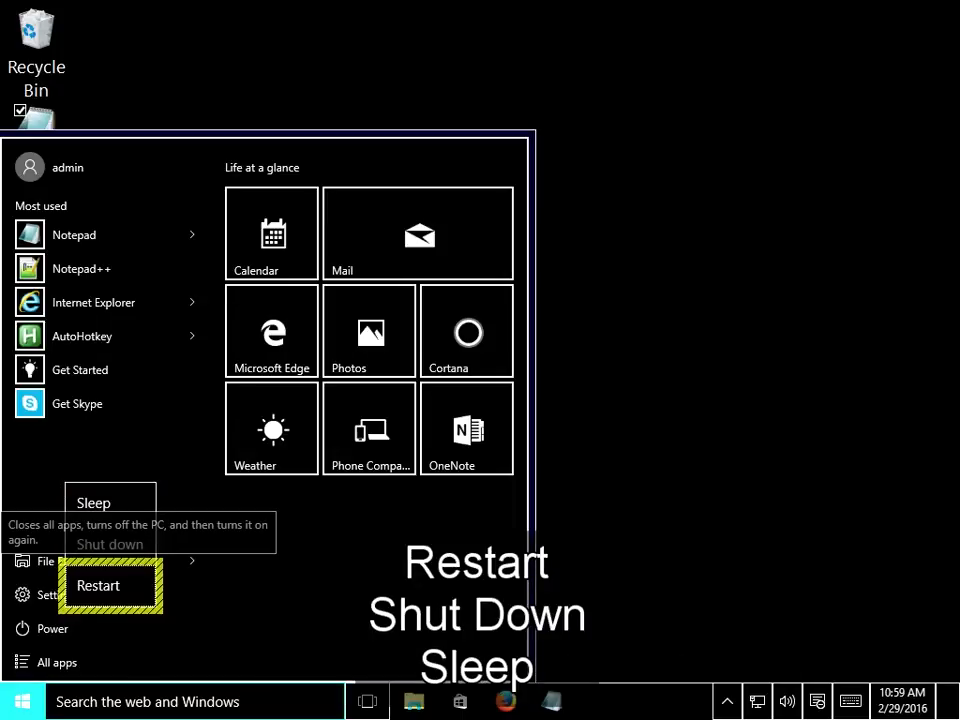
key(Up)
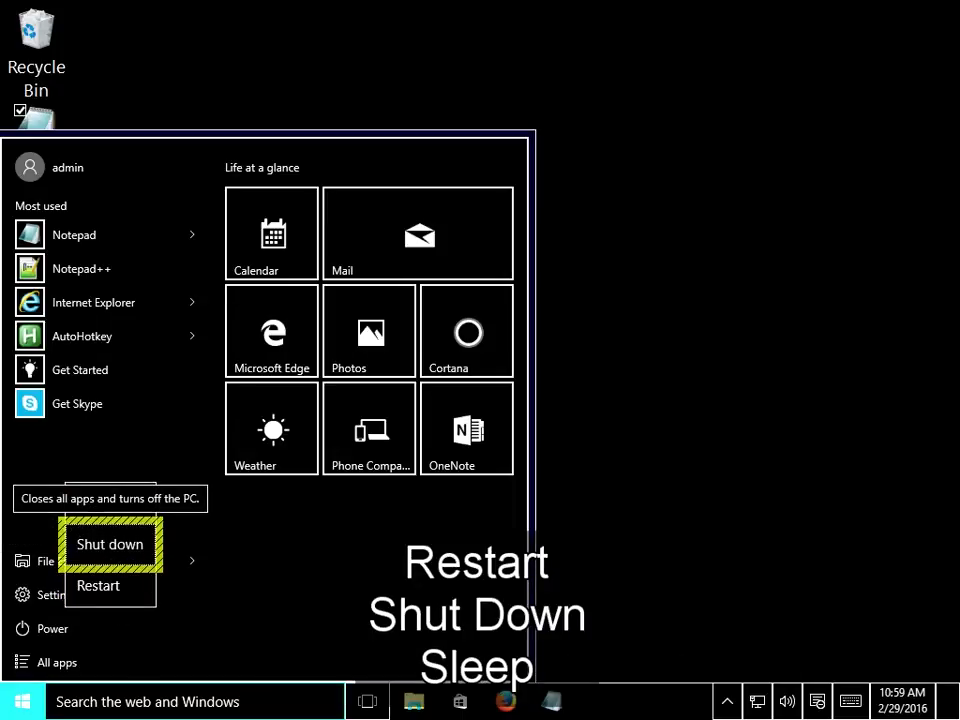
key(Up)
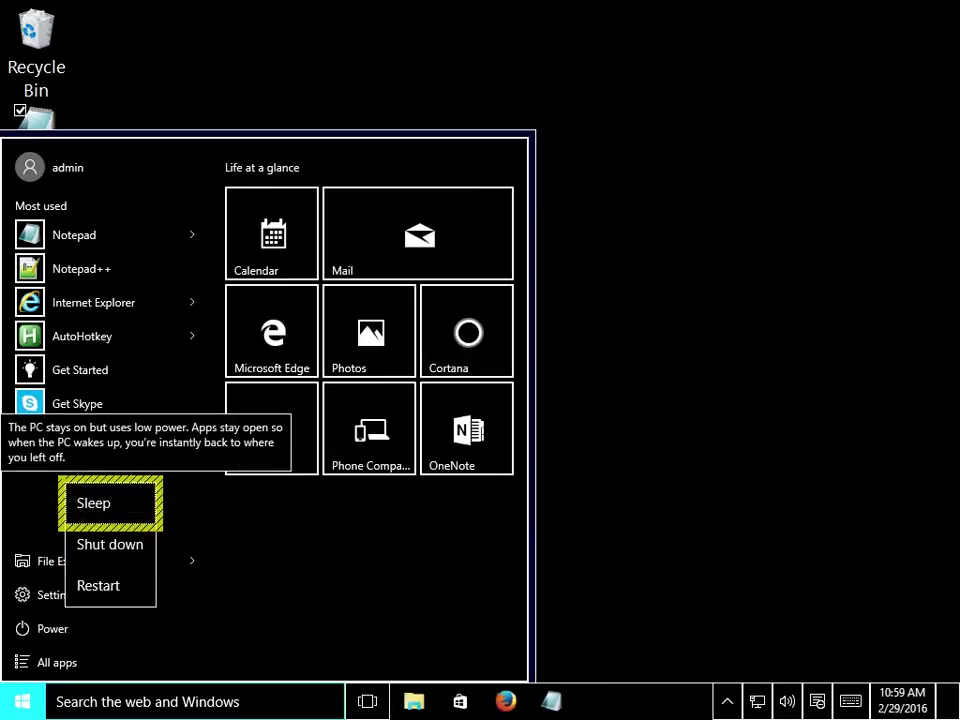
key(Escape)
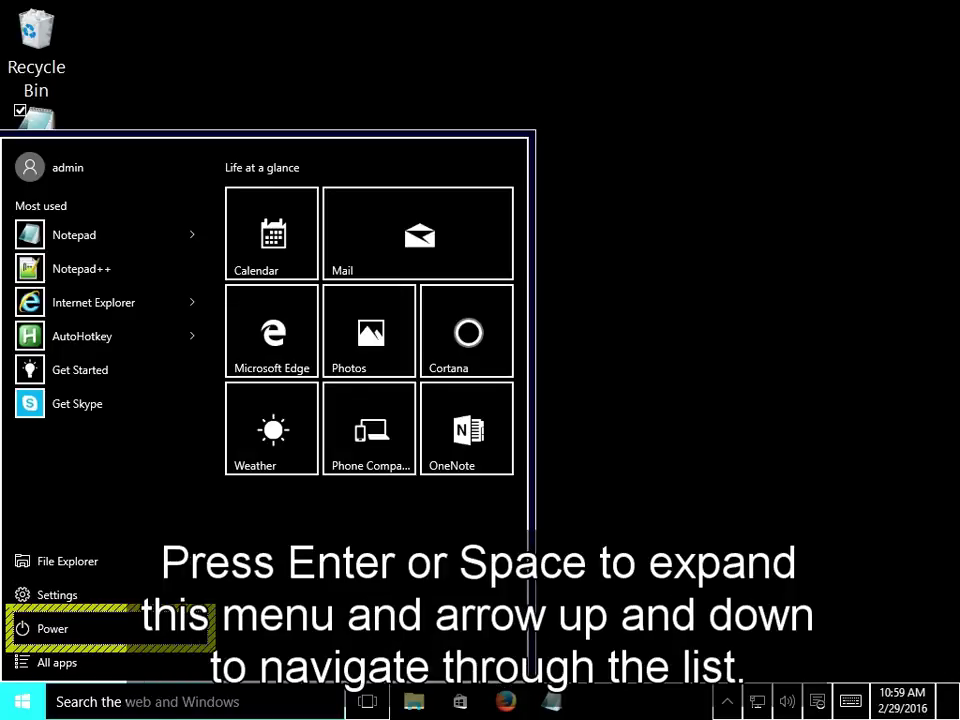
Step: Show the full list of installed apps and expand the AutoHotkey folder
key(Down)
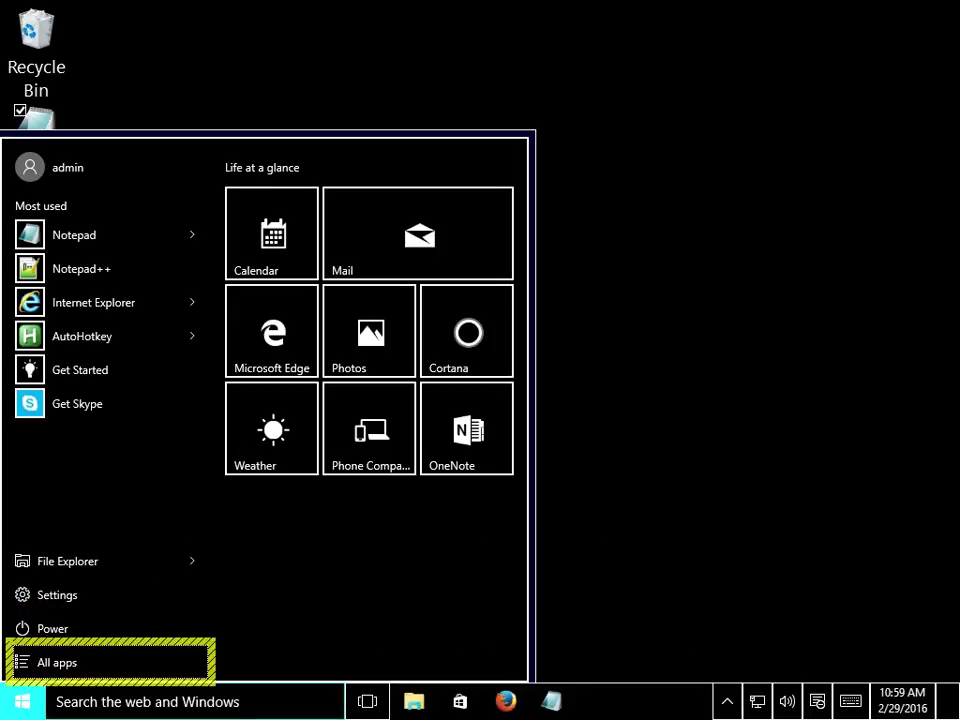
key(Return)
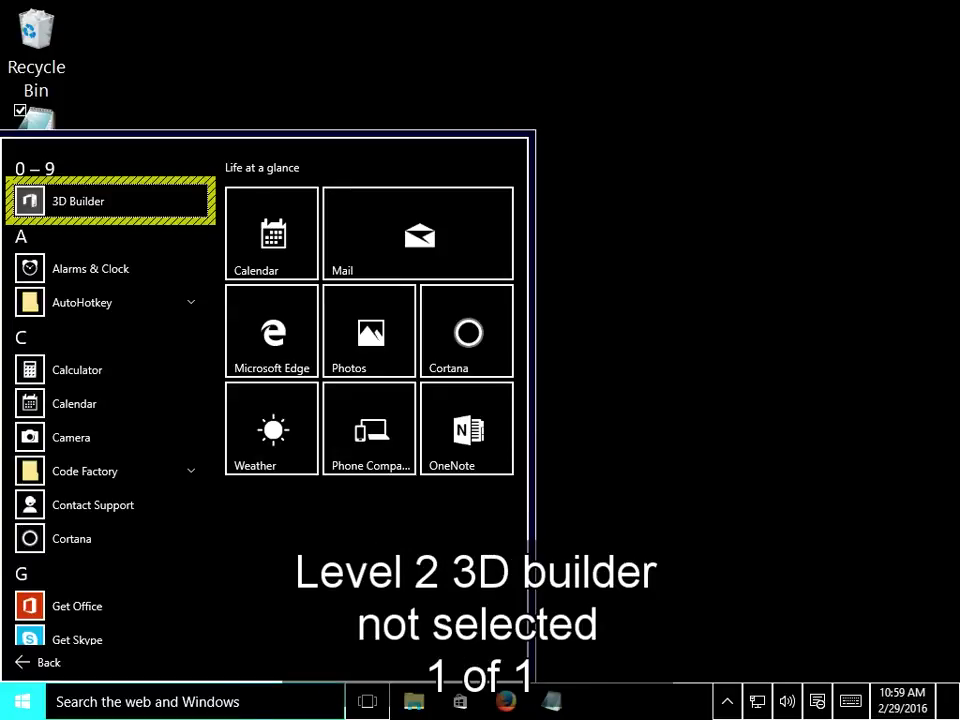
key(Down)
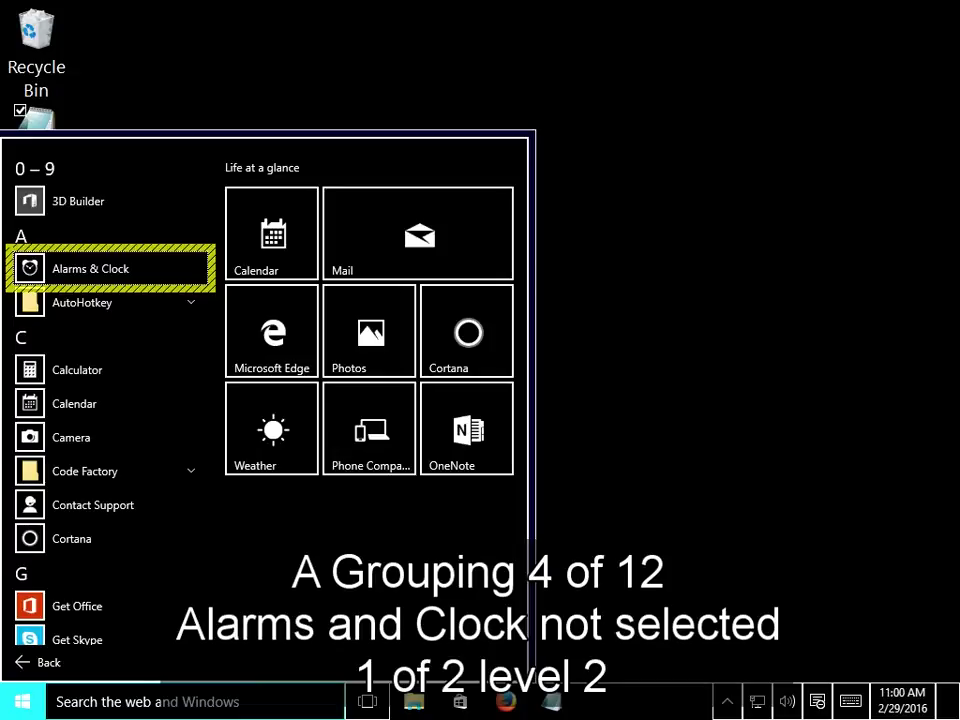
key(Down)
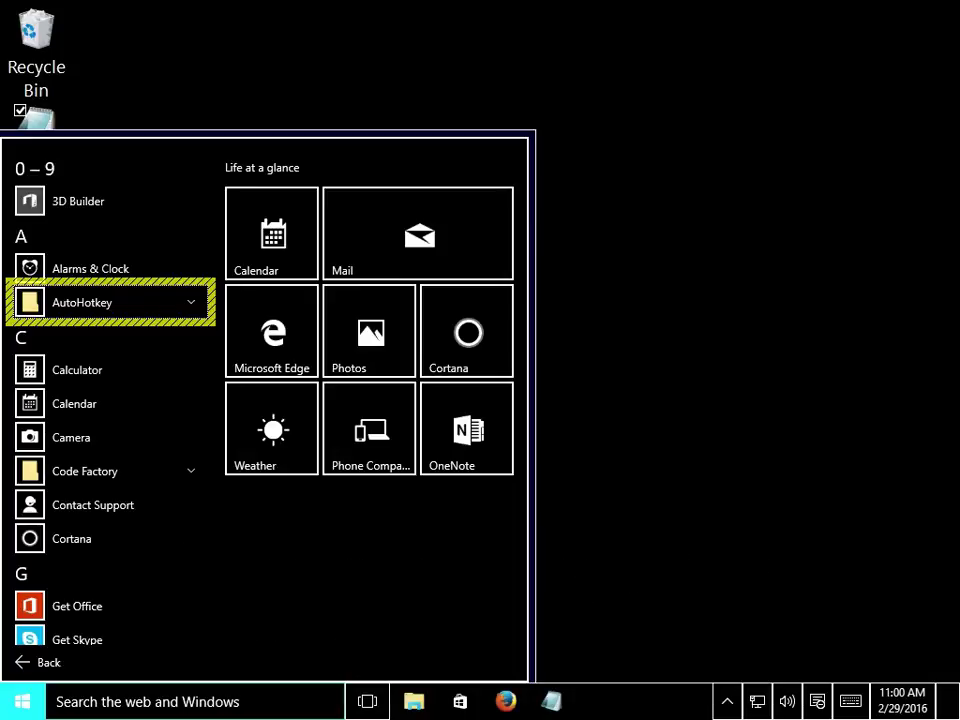
key(Return)
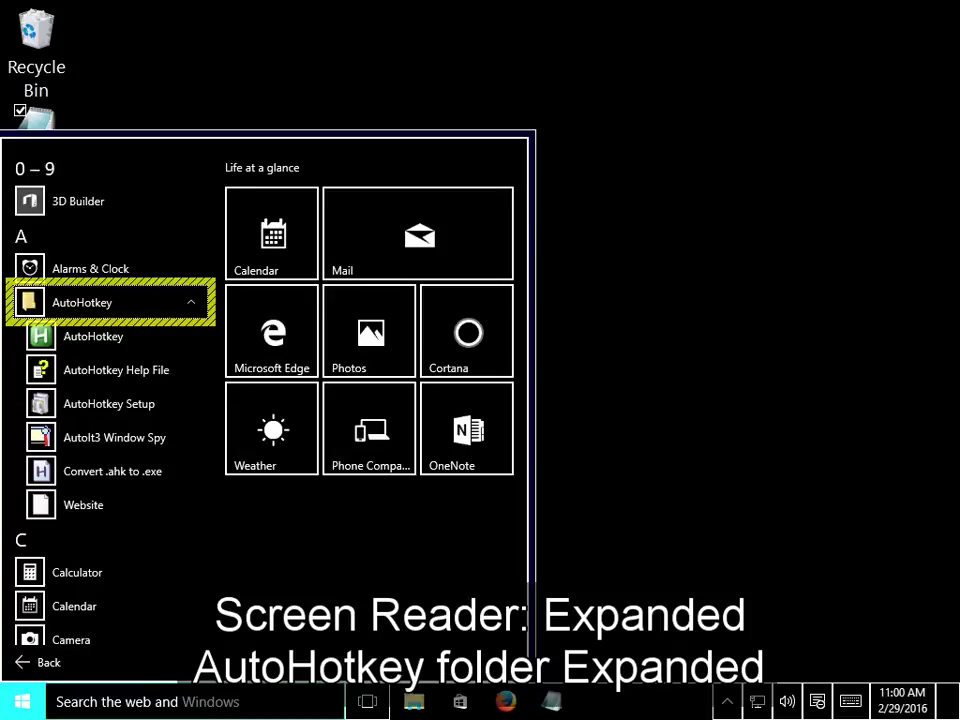
Step: Look over the first entries in the AutoHotkey folder, collapse the folder and leave Start
key(Down)
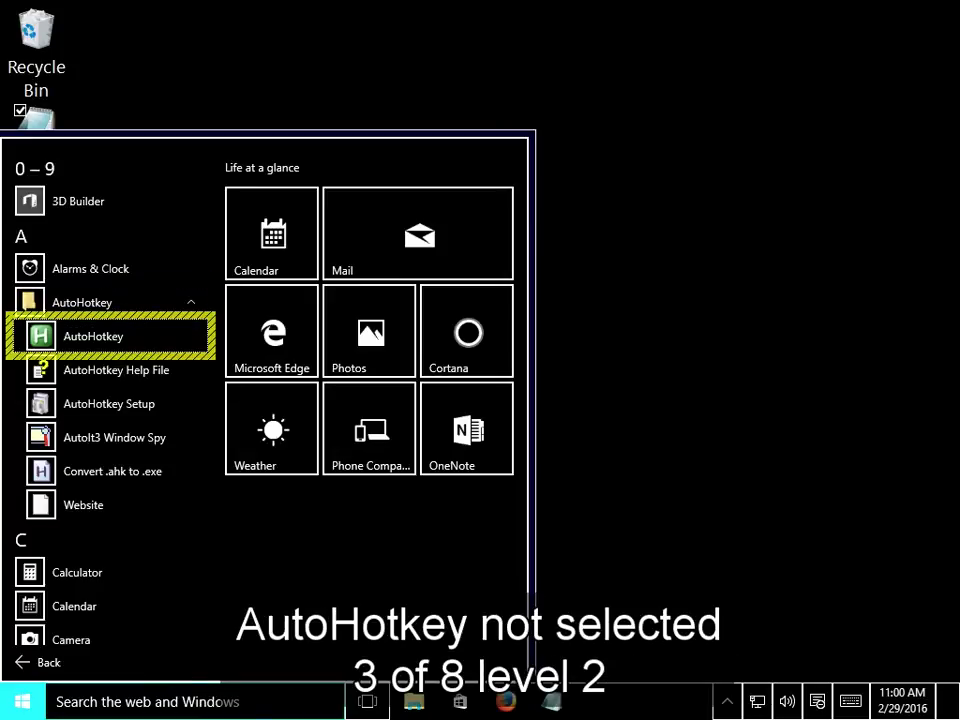
key(Down)
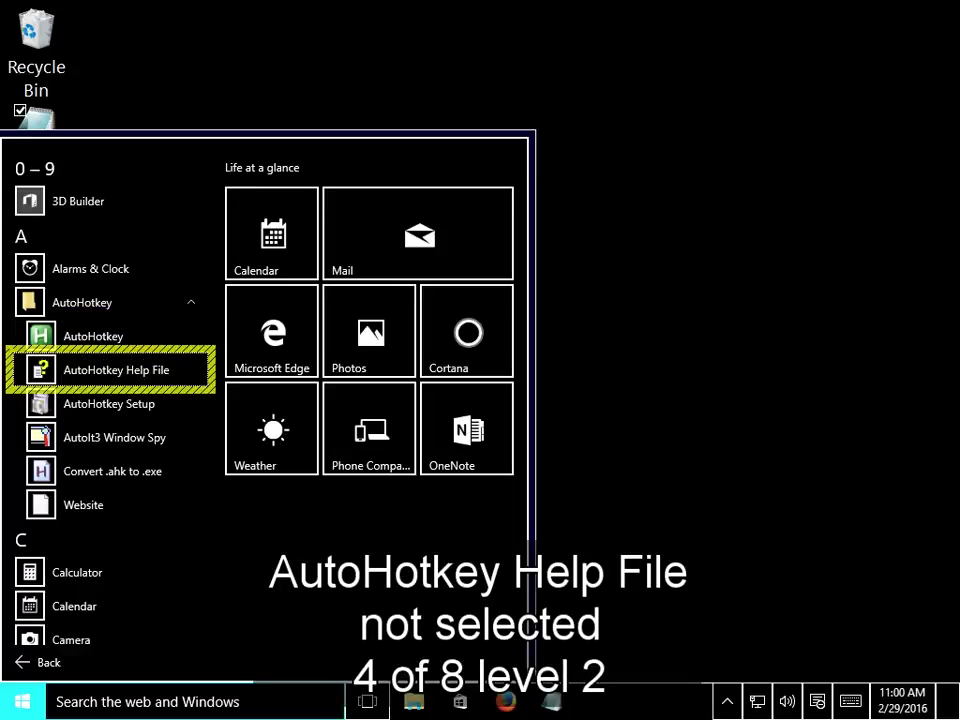
key(Up)
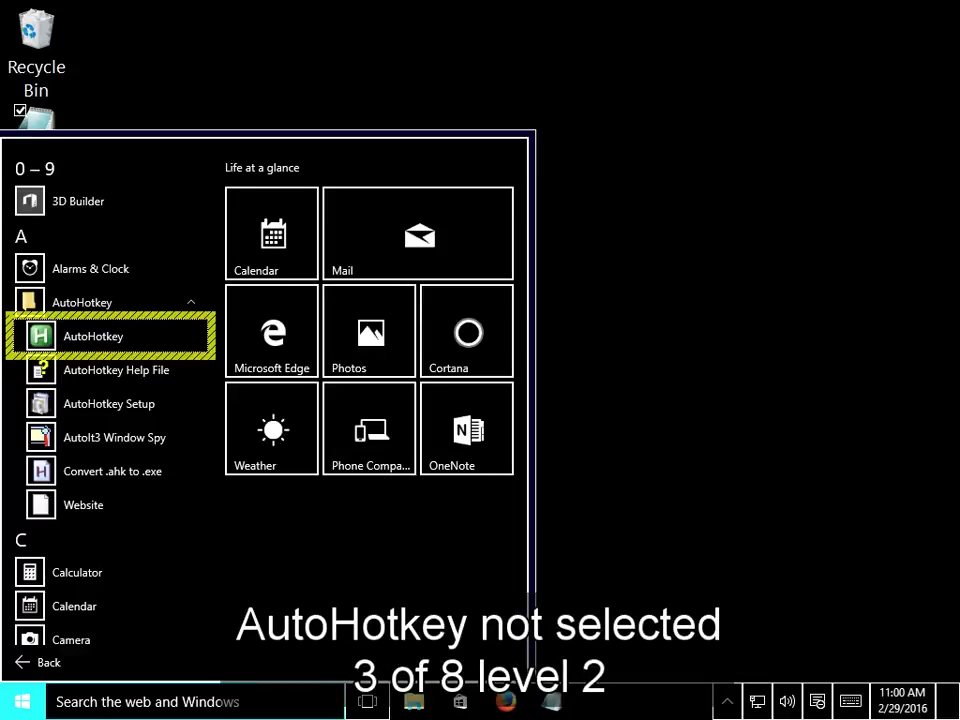
key(Up)
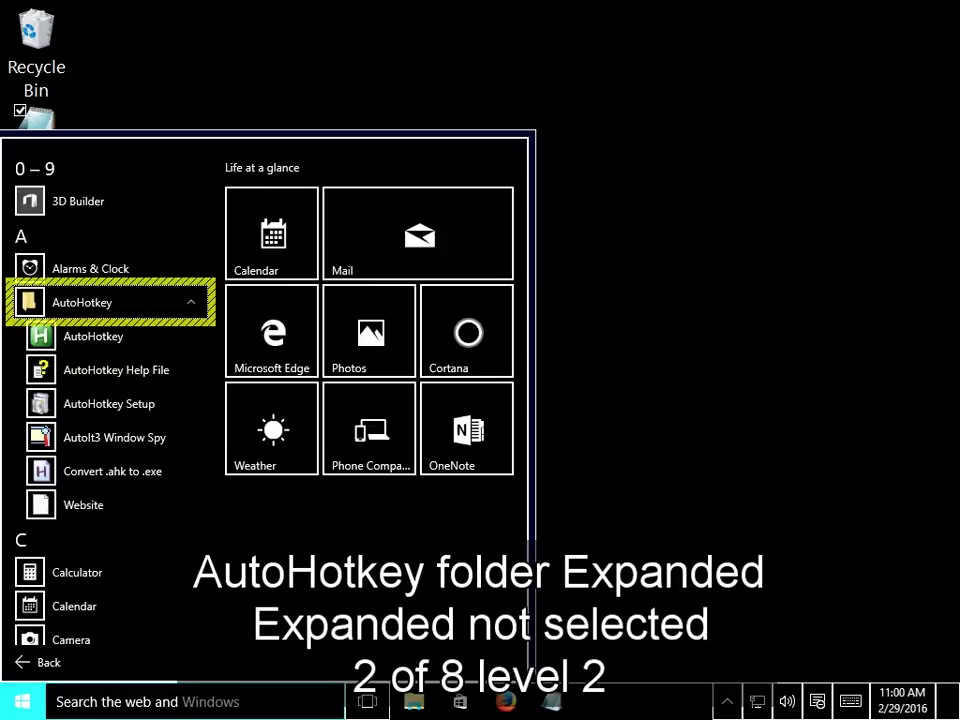
key(Left)
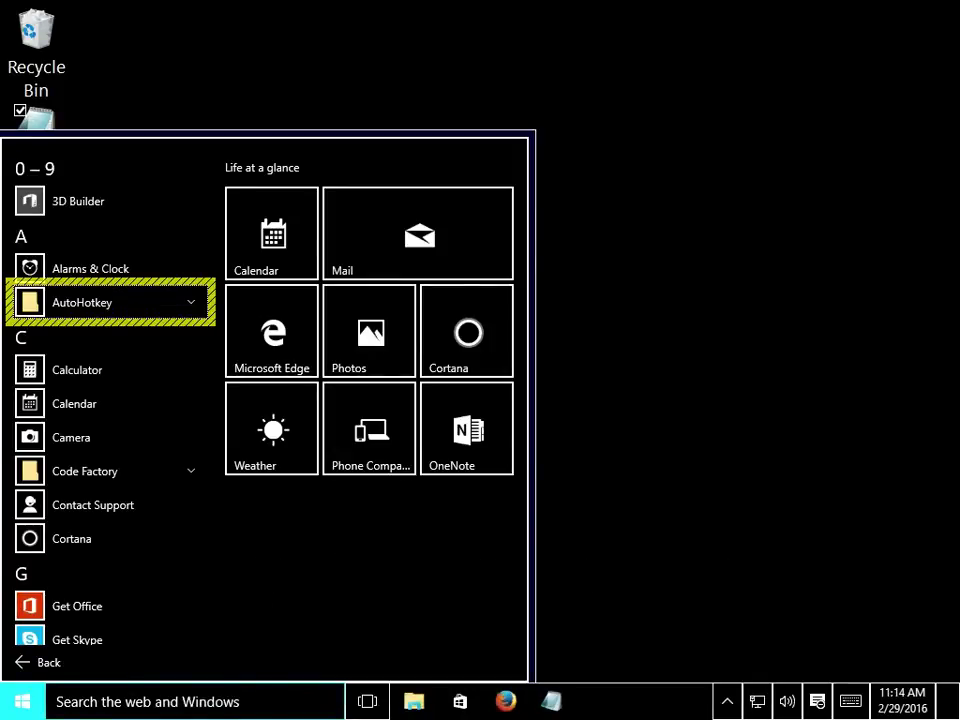
key(Escape)
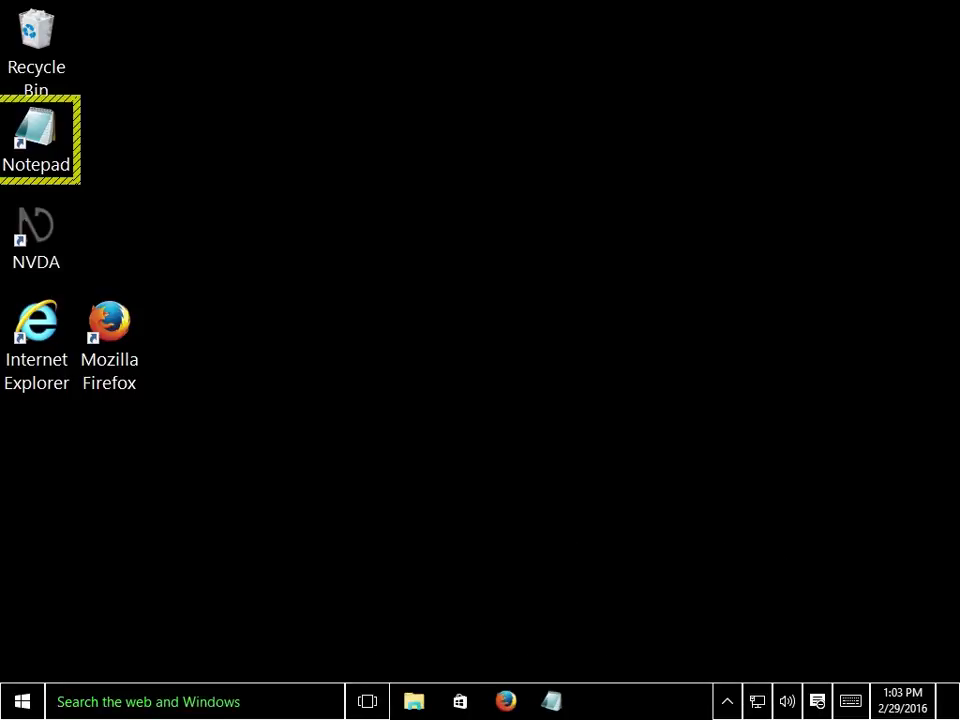
Step: Open File Explorer from the places listed in Start
key(super)
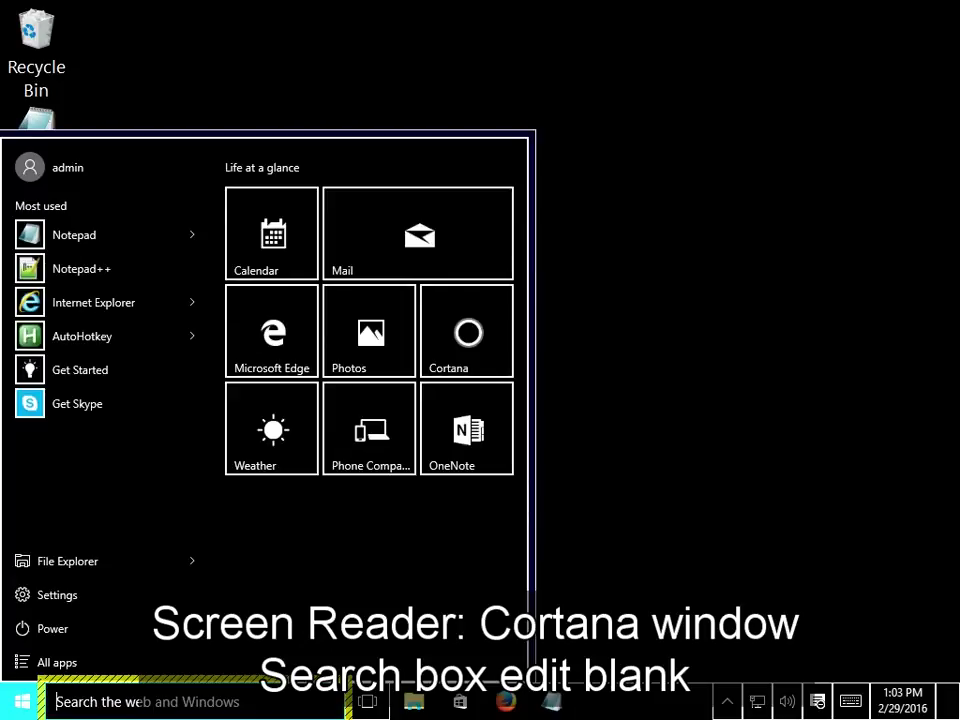
key(Tab)
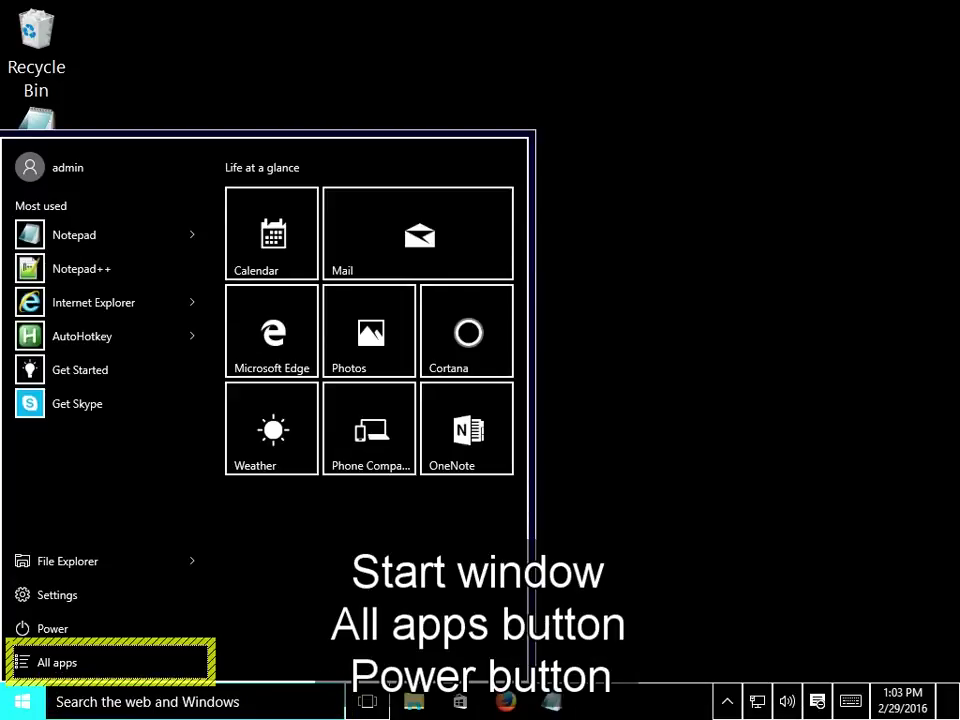
key(Up)
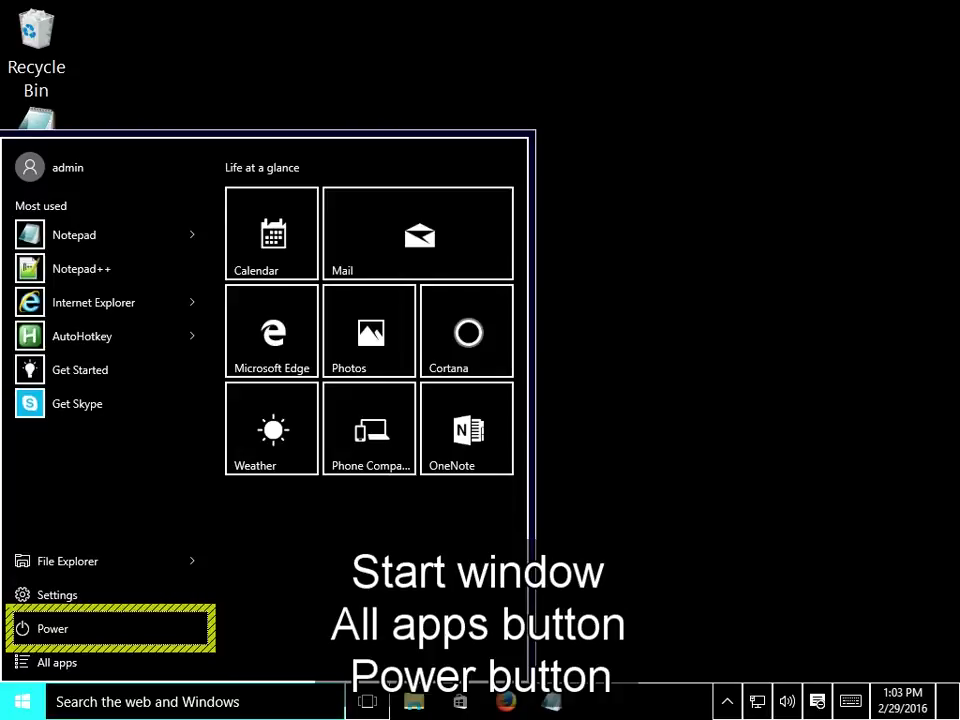
key(Up)
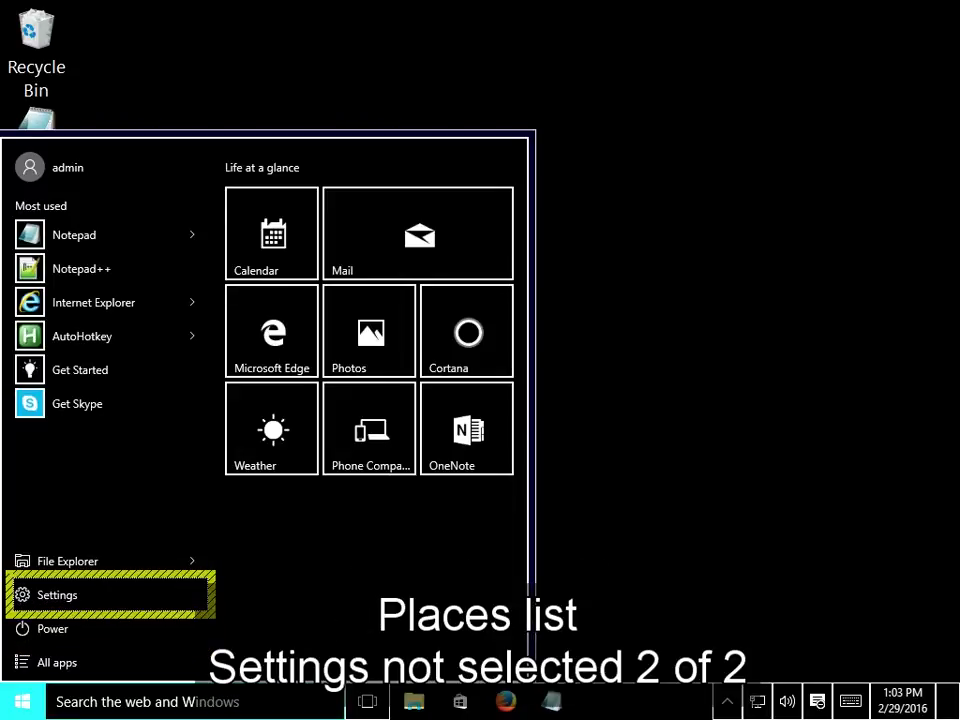
key(Up)
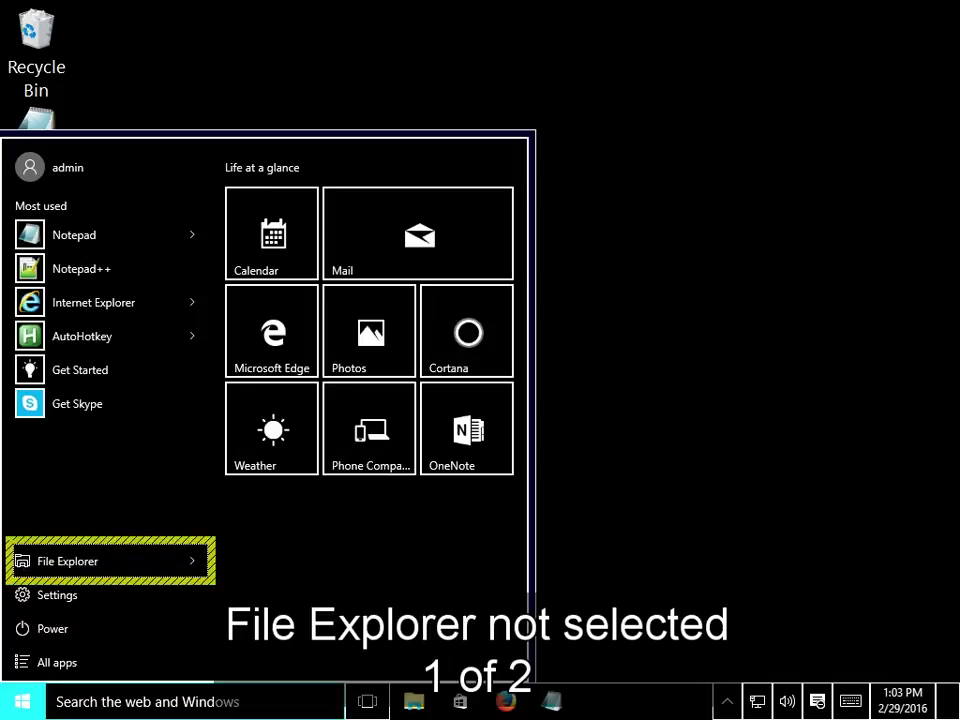
key(Return)
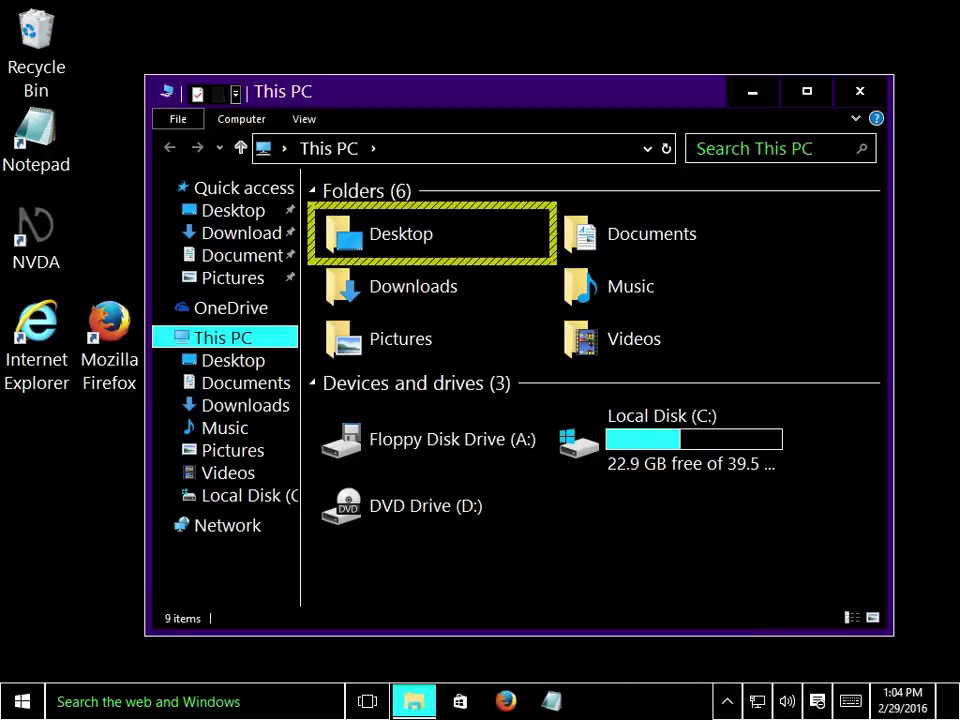
Step: Browse the This PC folders as far as Music, return to Documents and open it
key(Right)
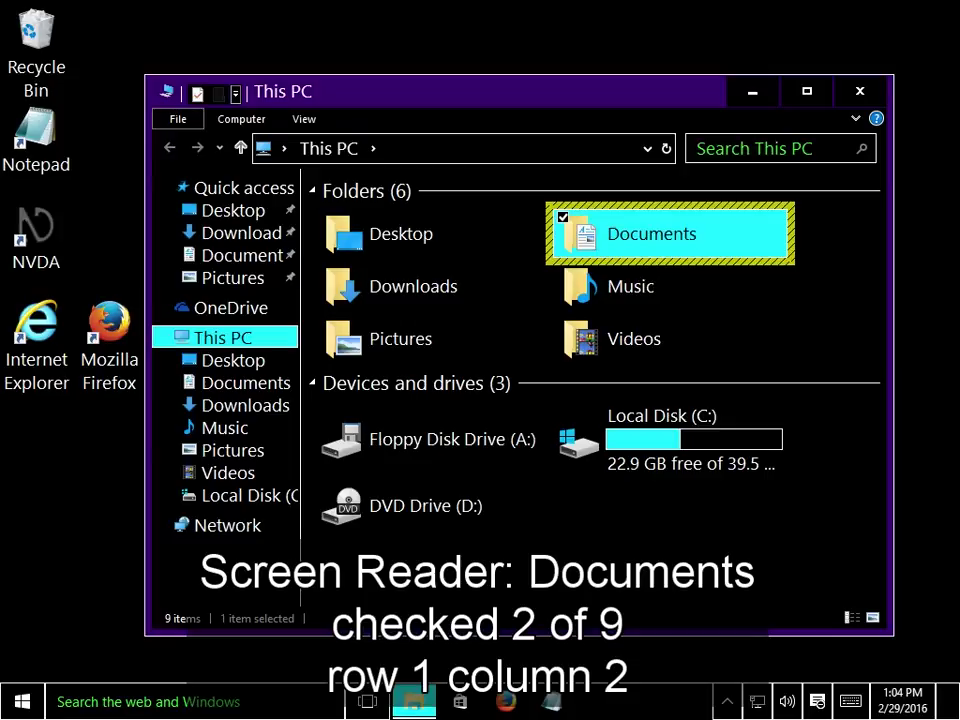
key(Right)
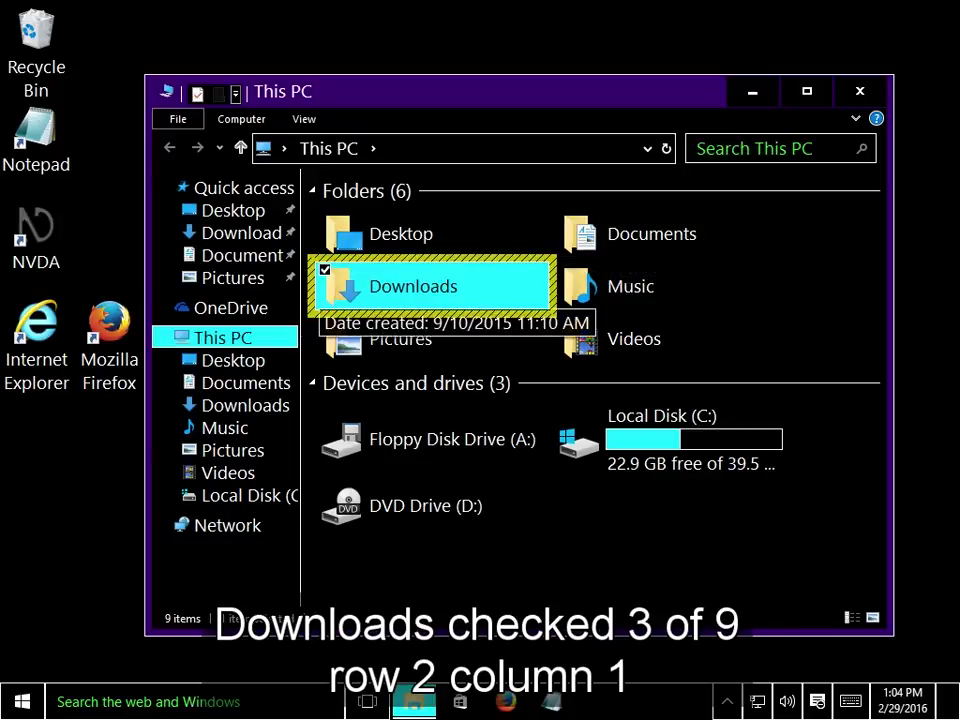
key(Right)
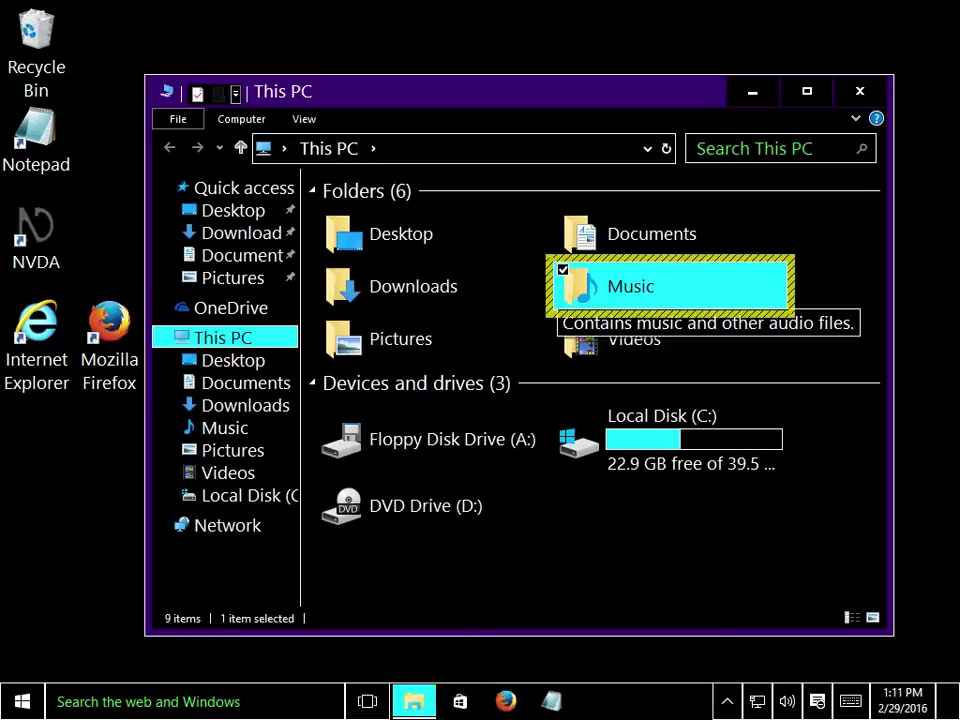
key(Left)
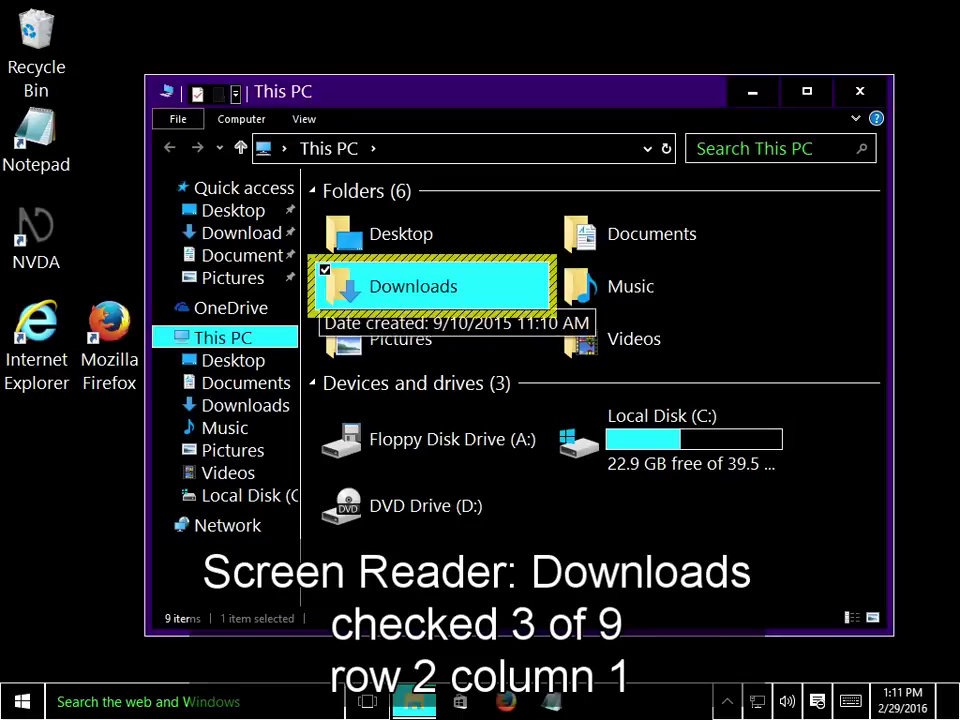
key(Left)
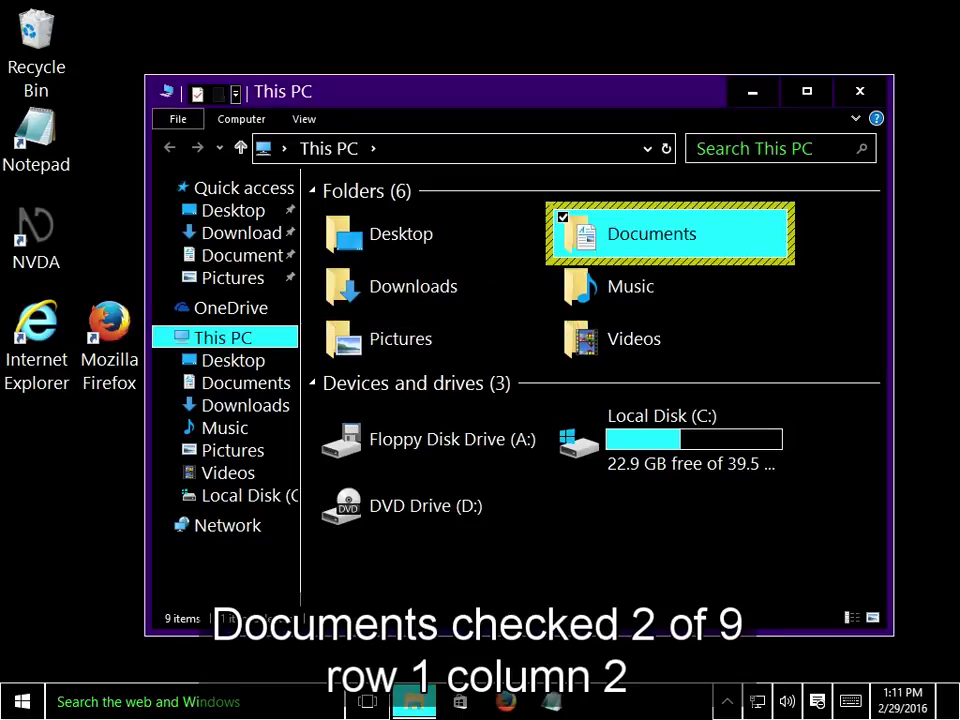
key(Return)
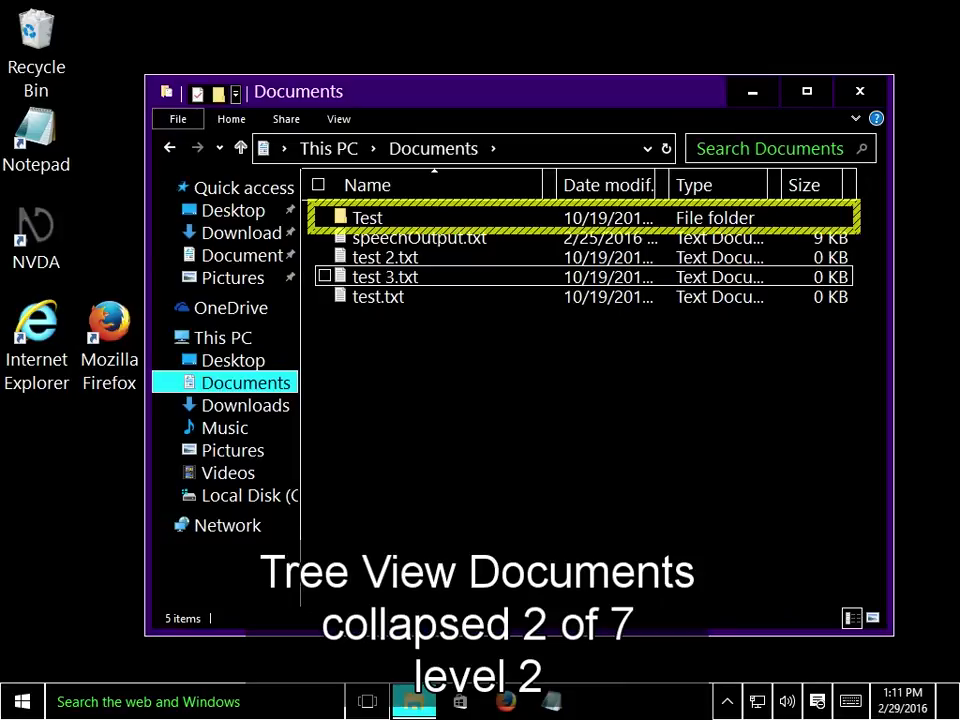
Step: Go through the files in the Documents folder and select test 3.txt
key(Tab)
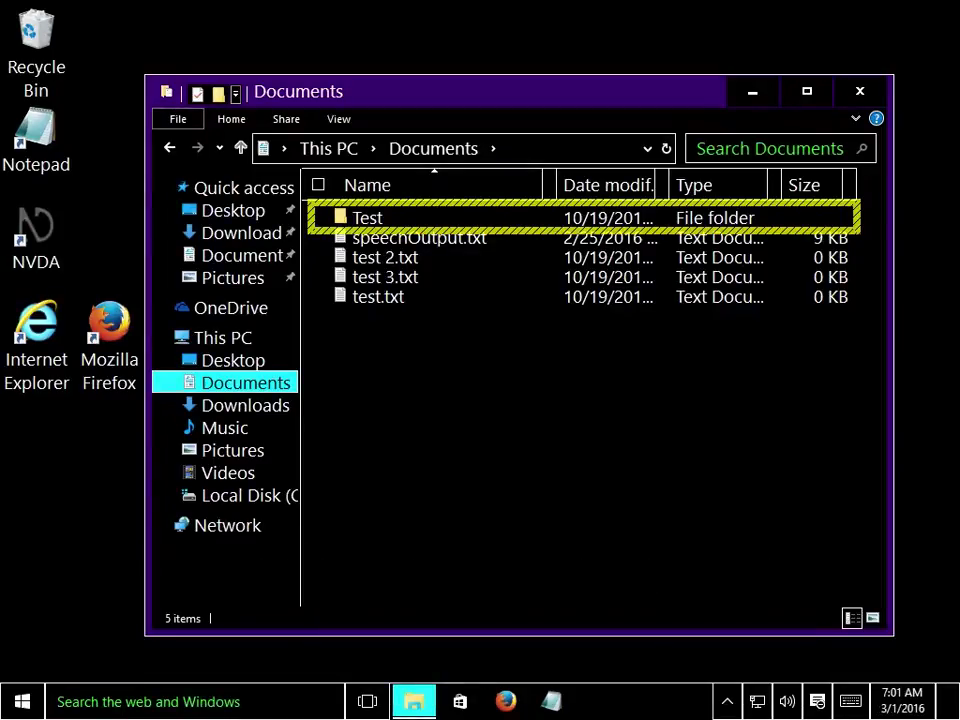
key(Down)
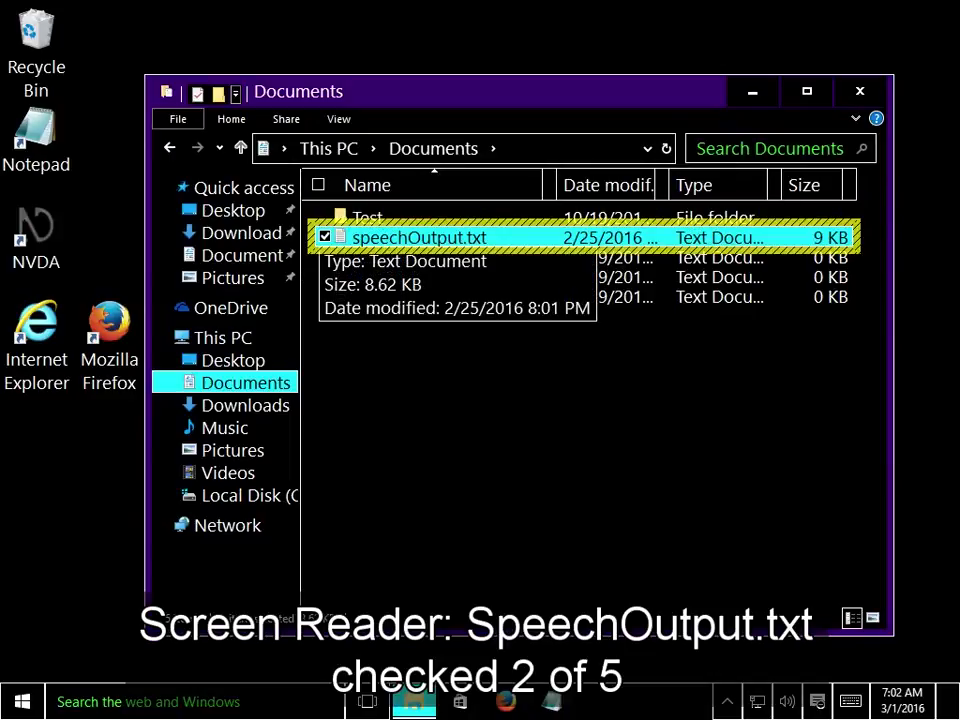
key(Down)
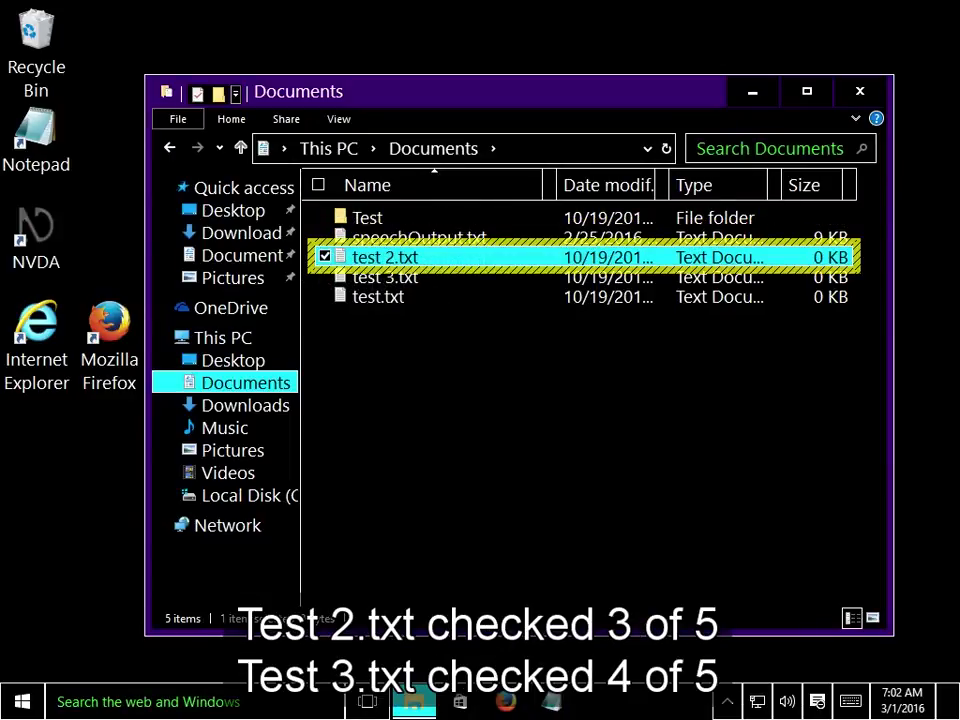
key(Down)
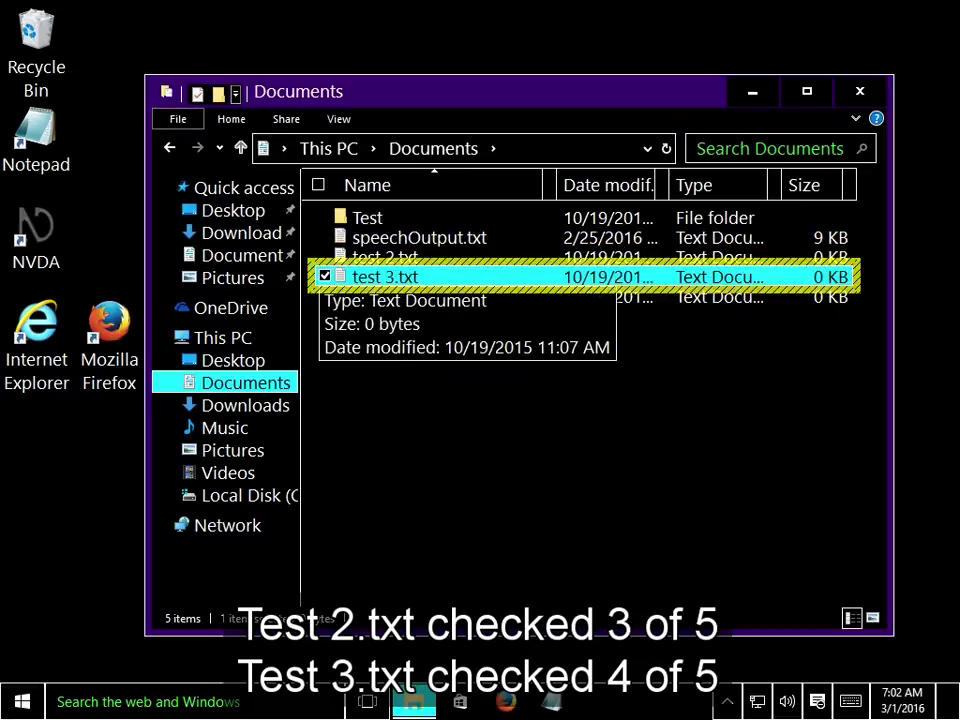
Step: Read the Date modified and Type details of test 3.txt, and return to the This PC folder
key(ctrl+alt+Right)
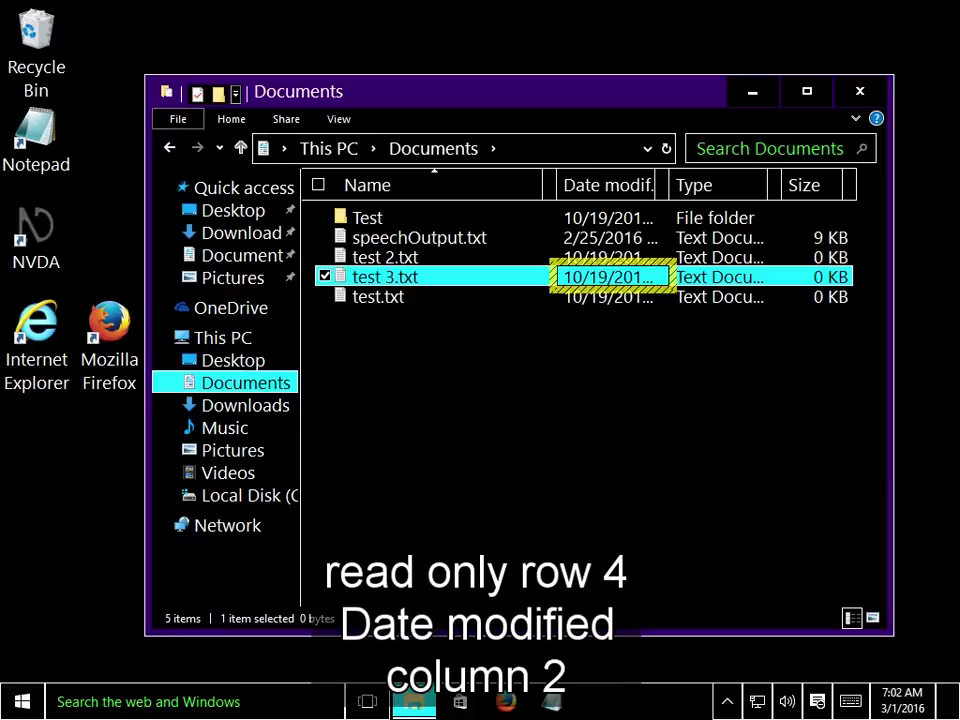
key(ctrl+alt+Right)
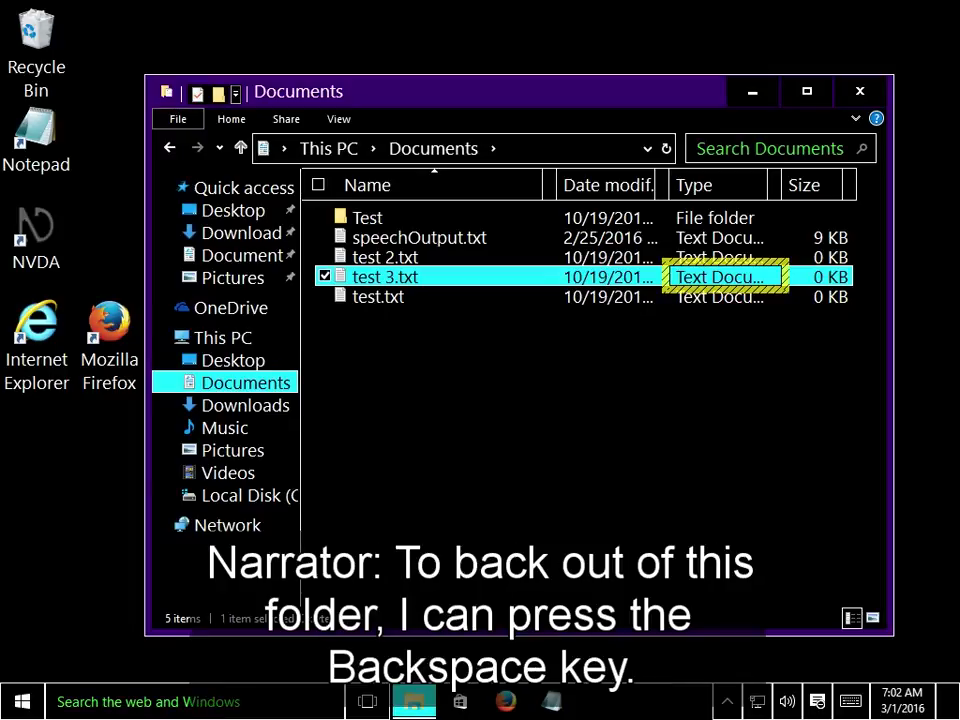
key(BackSpace)
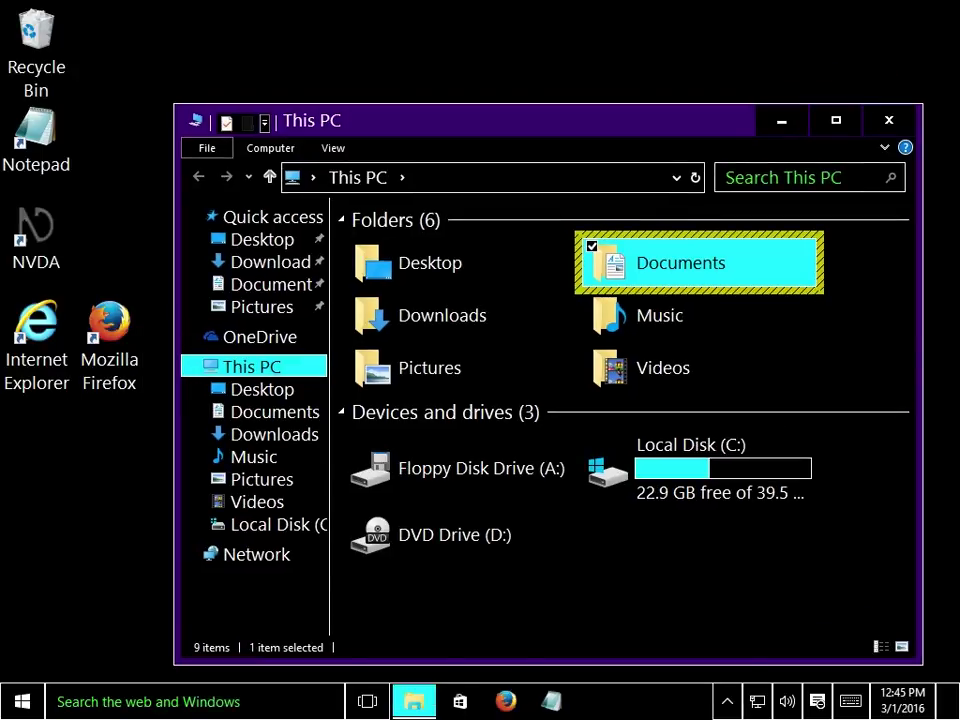
Step: Open Documents under This PC in the folder tree and expand it to reach its Test subfolder
key(shift+Tab)
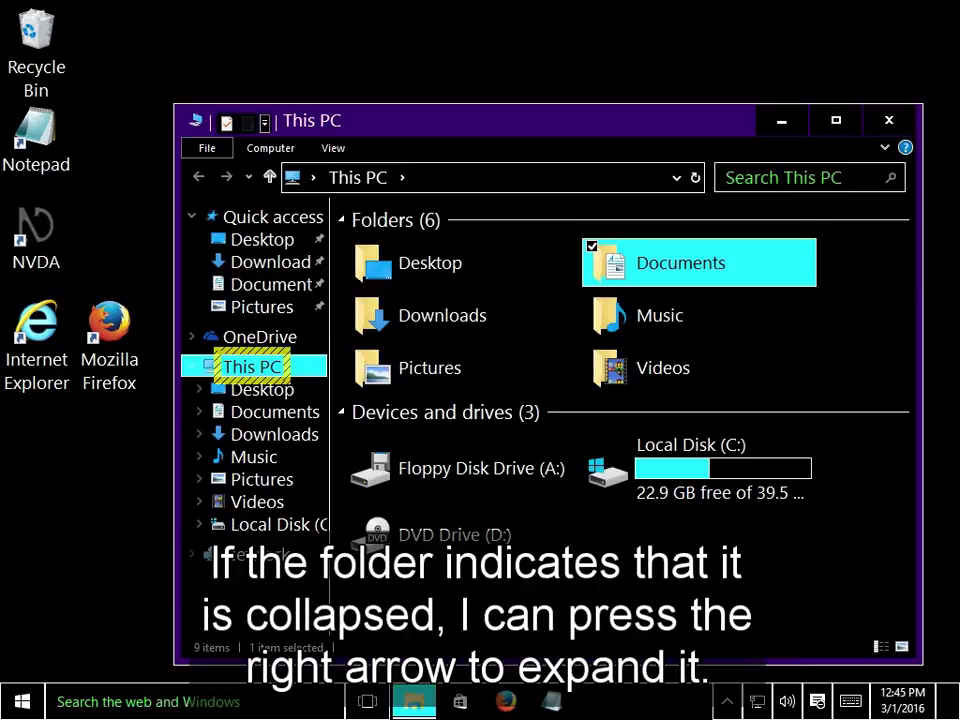
key(Right)
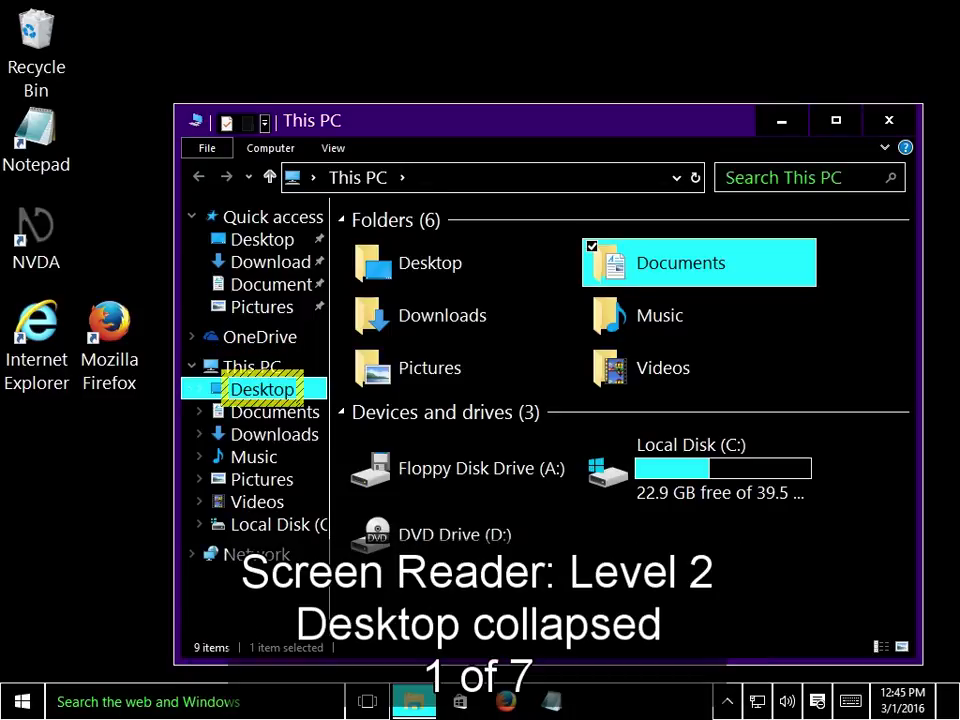
key(Down)
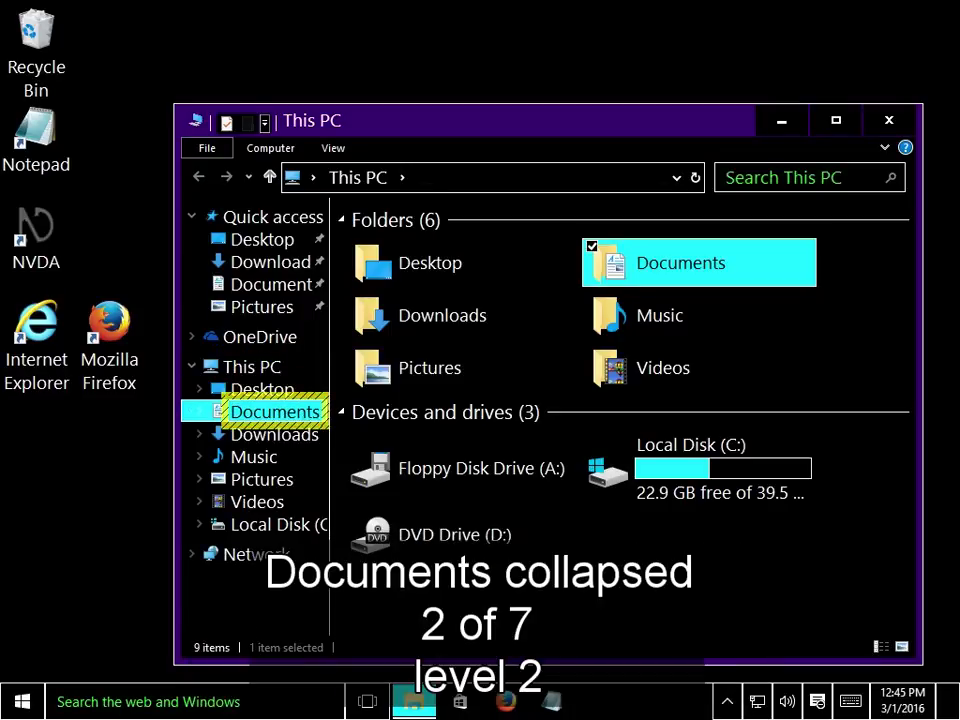
key(Return)
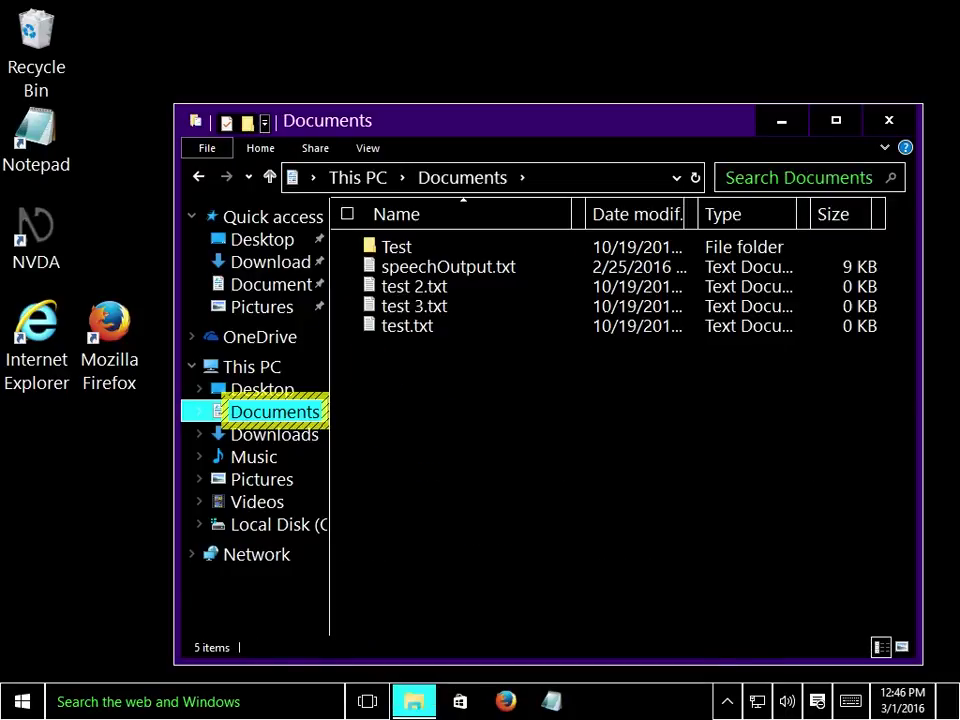
key(Right)
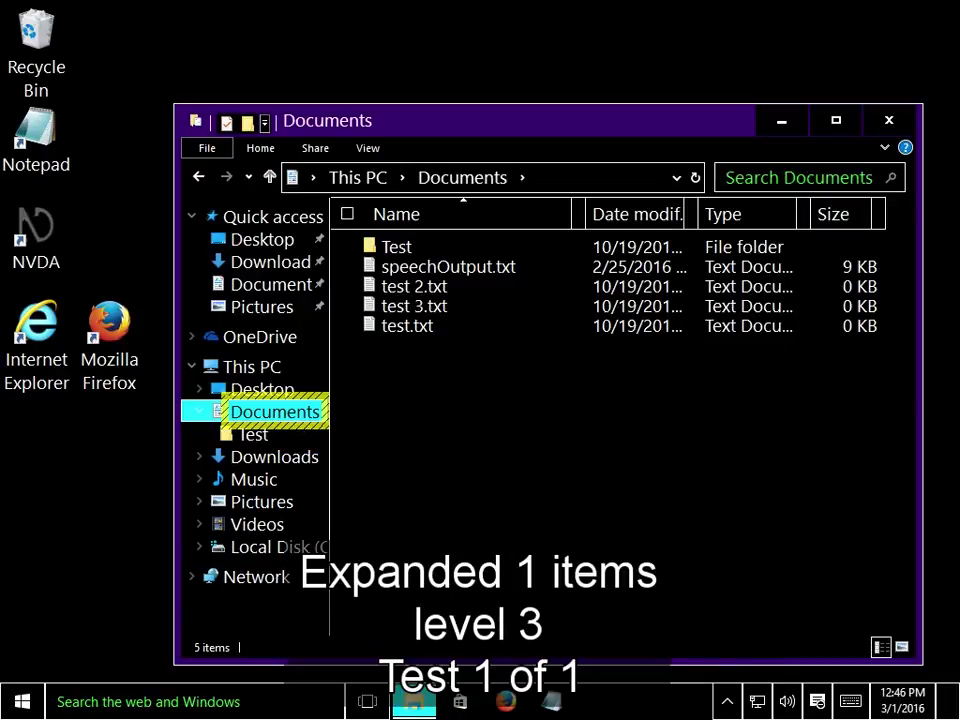
key(Down)
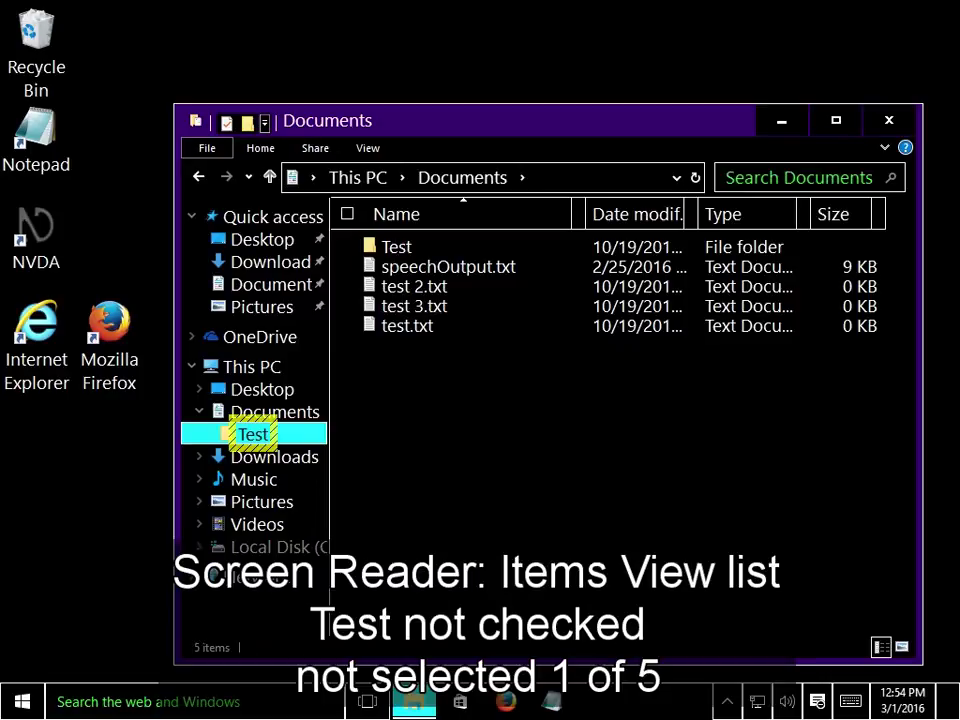
Step: Move from the folder tree to the Documents file list and select test 2.txt
key(Tab)
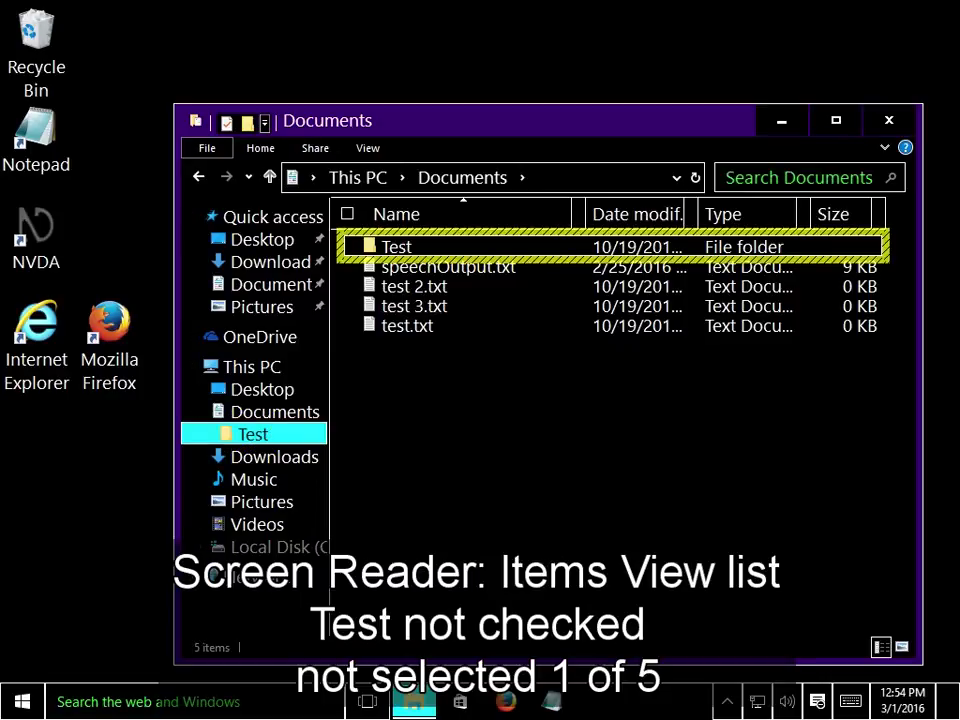
key(Down)
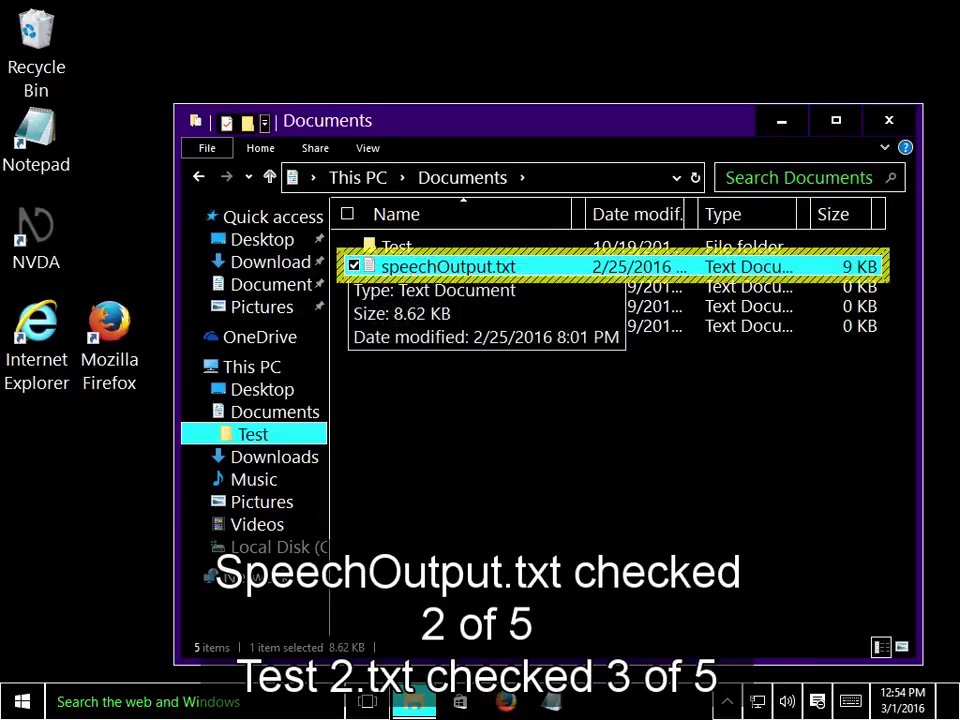
key(Down)
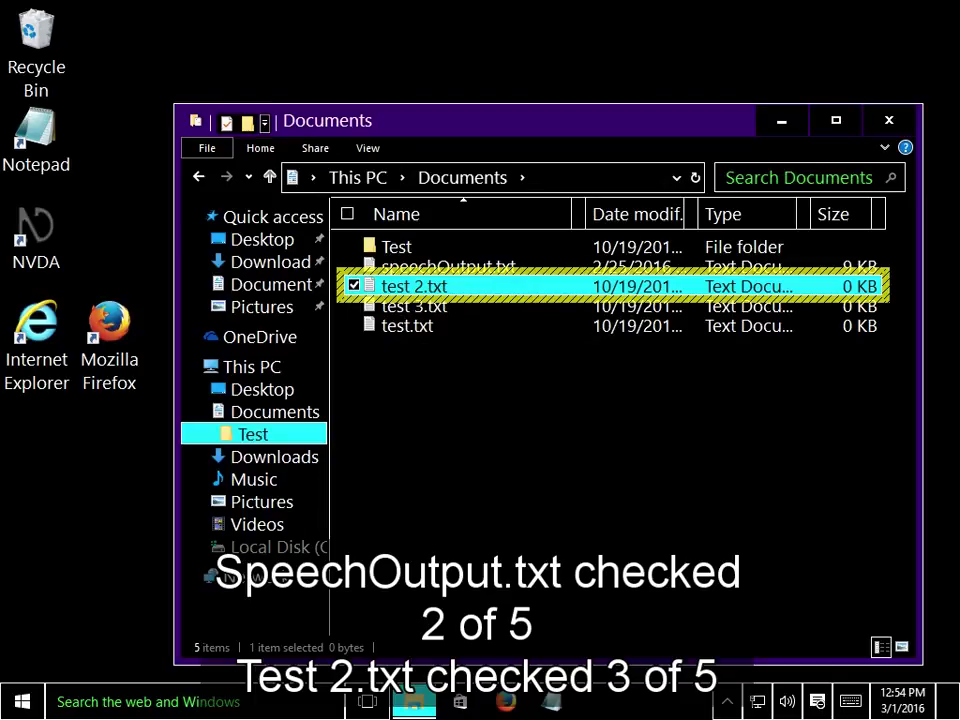